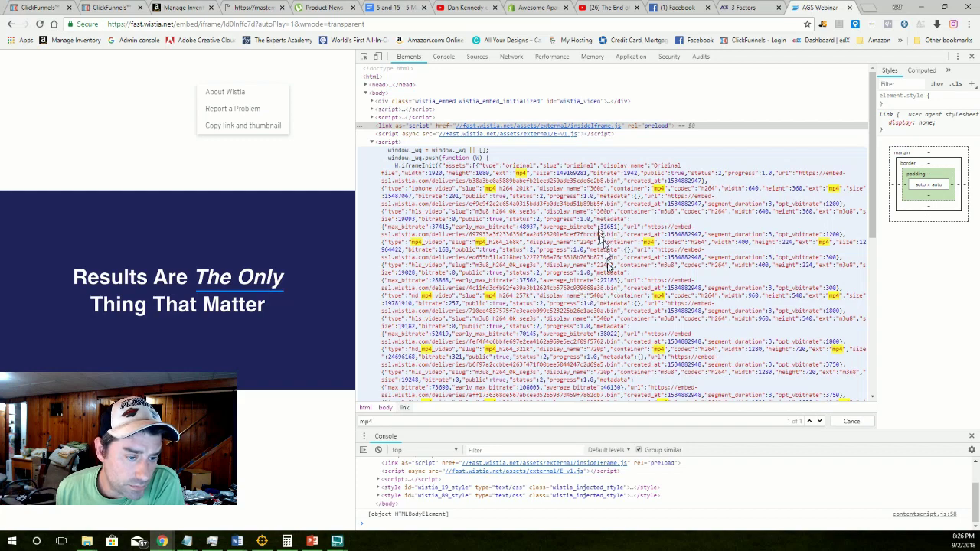
Copy the script element that holds the list of mp4 video assets in the inspected page code
scroll(601, 316, "down", 5)
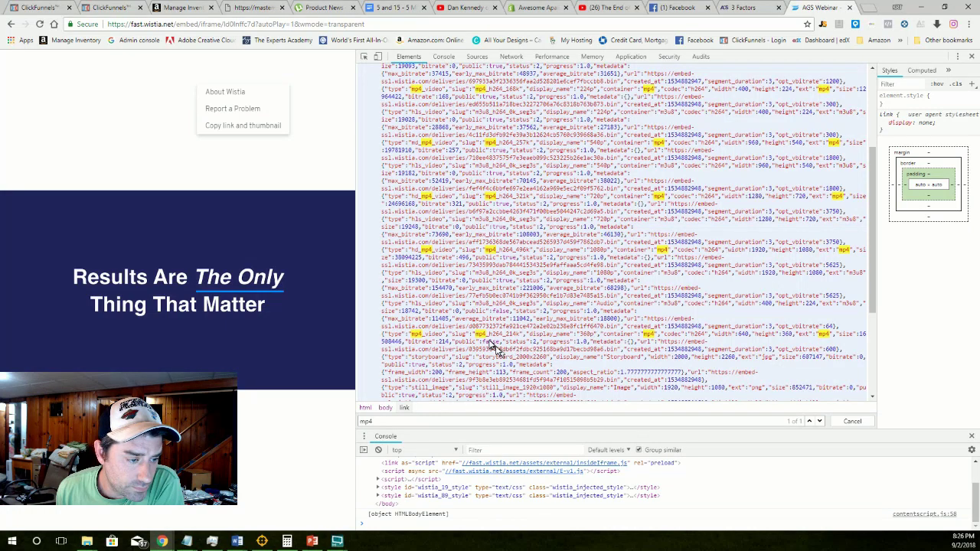
scroll(490, 336, "down", 3)
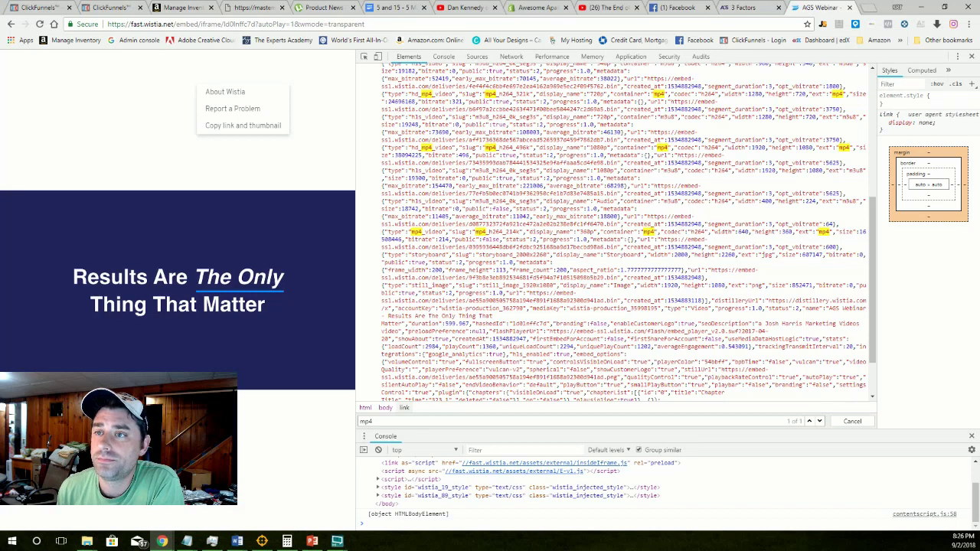
scroll(666, 153, "up", 15)
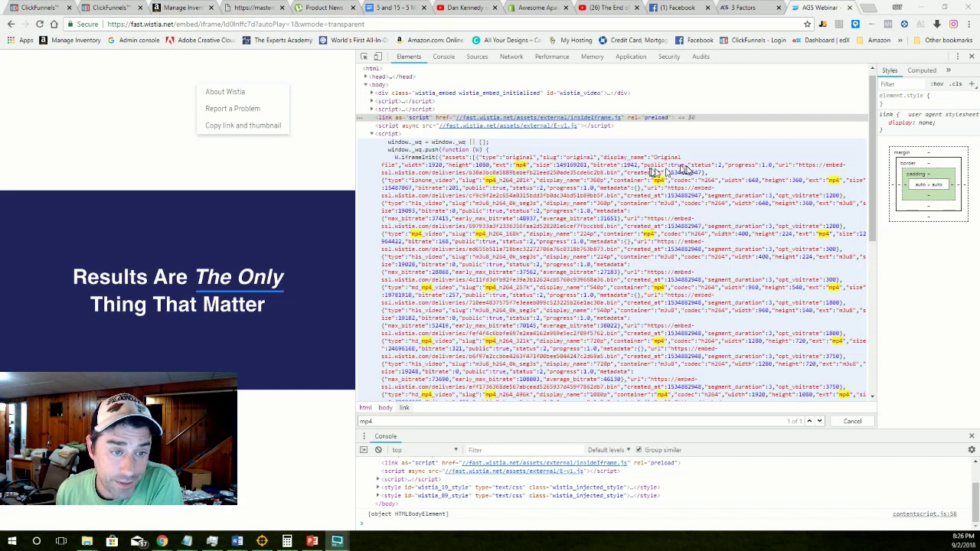
double_click(805, 170)
scroll(803, 167, "up", 3)
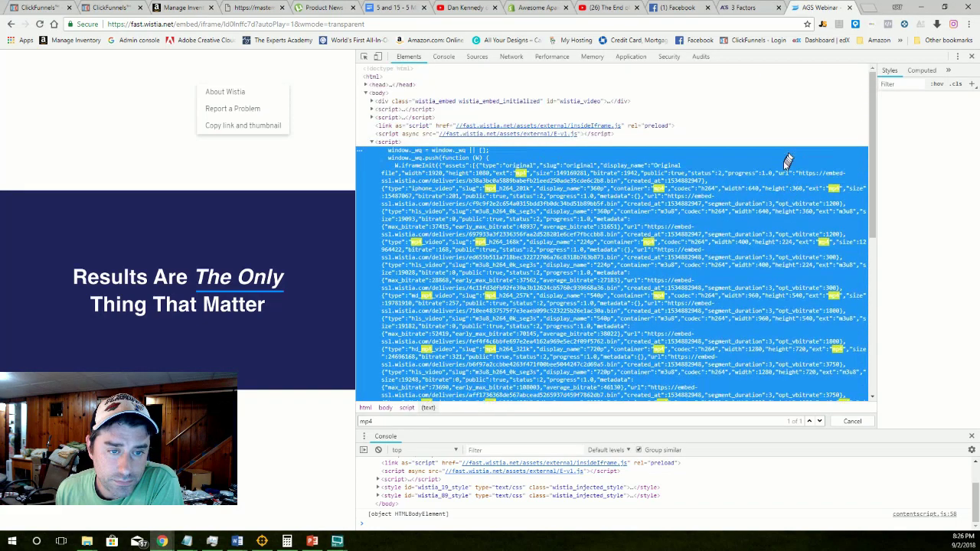
scroll(781, 166, "down", 2)
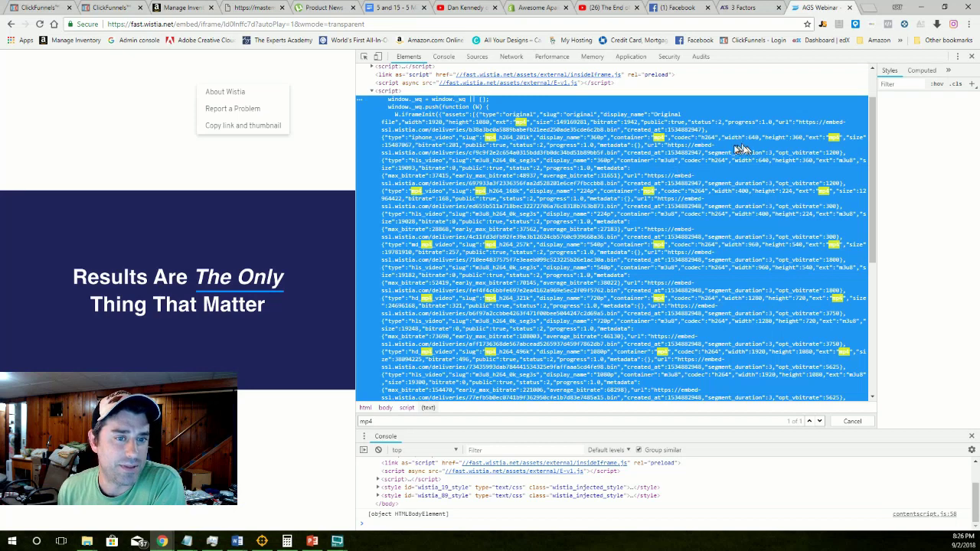
right_click(703, 163)
mouse_move(729, 212)
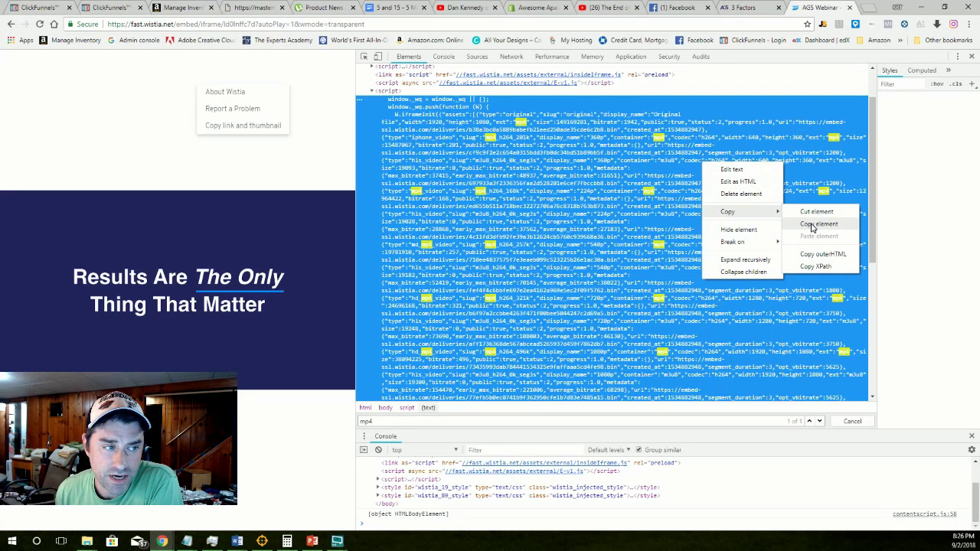
left_click(811, 226)
Switch to the Word document "Things to do this week" and paste the copied script code on its blank page
left_click(237, 541)
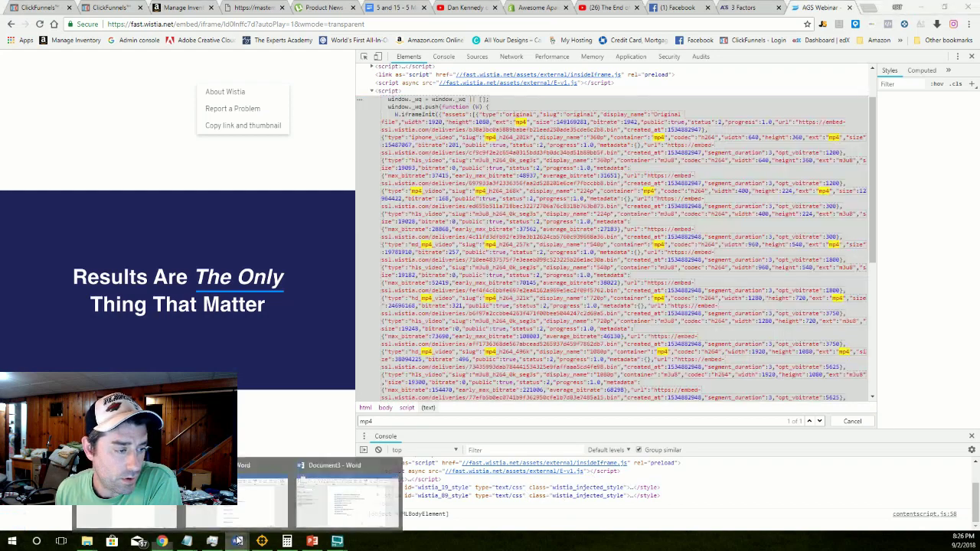
left_click(140, 505)
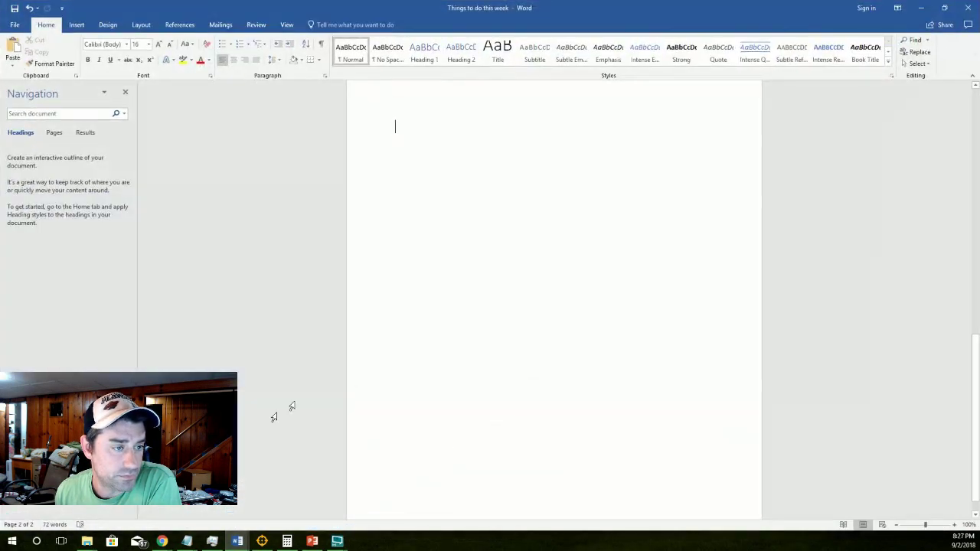
right_click(408, 130)
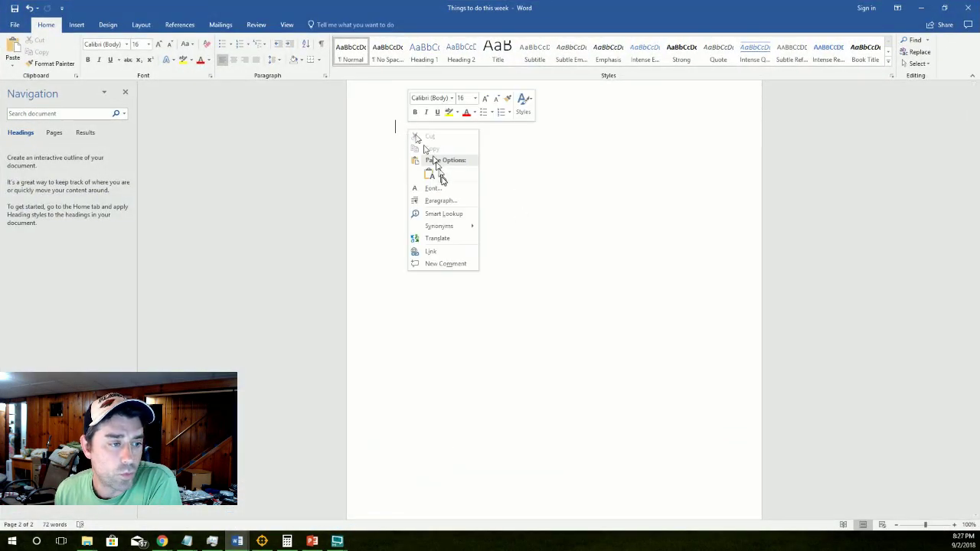
left_click(431, 175)
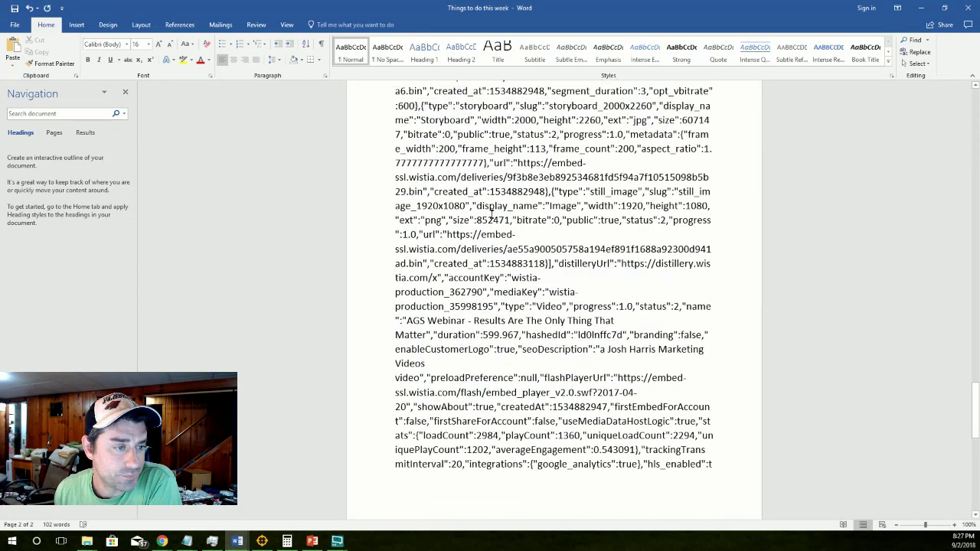
Copy the .bin URL of the "original" mp4 asset near the start of the pasted code
scroll(494, 213, "up", 10)
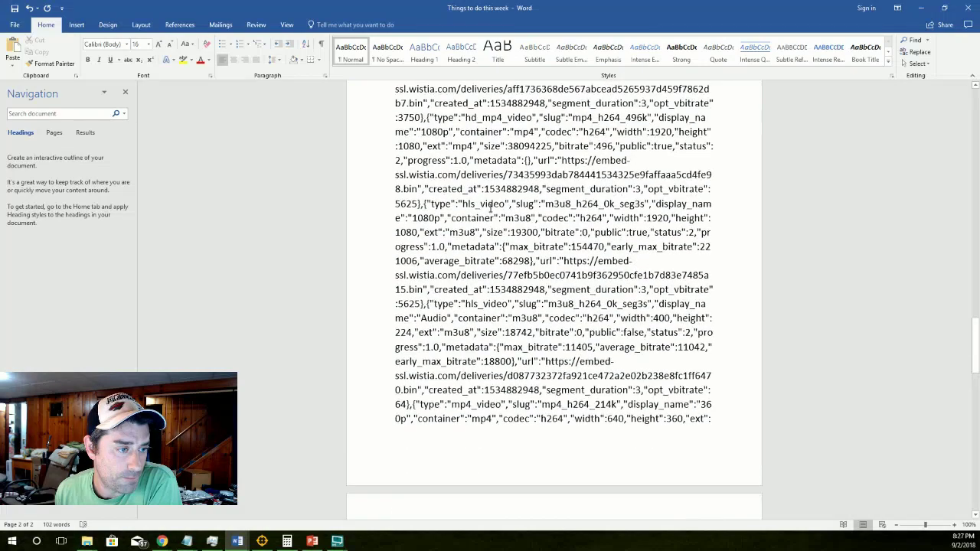
scroll(491, 207, "up", 8)
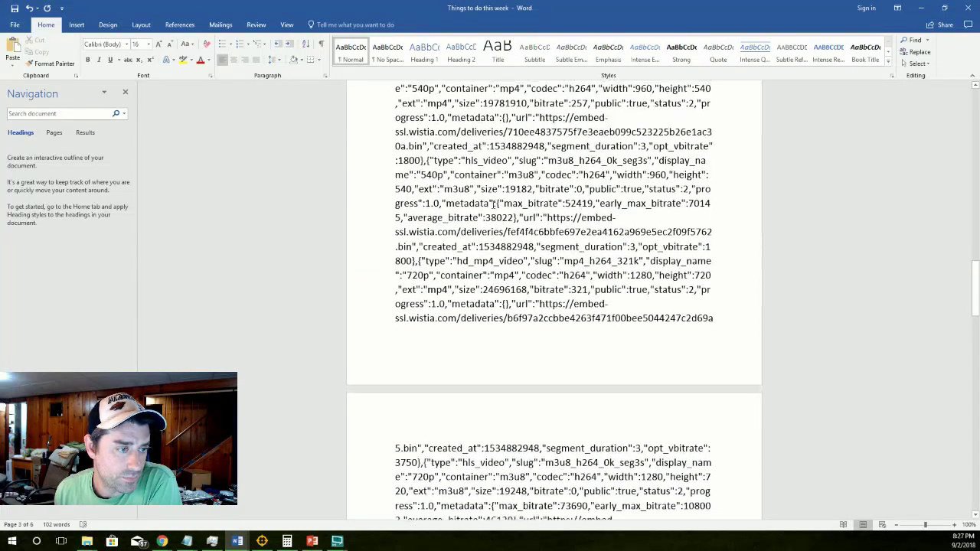
scroll(494, 202, "up", 3)
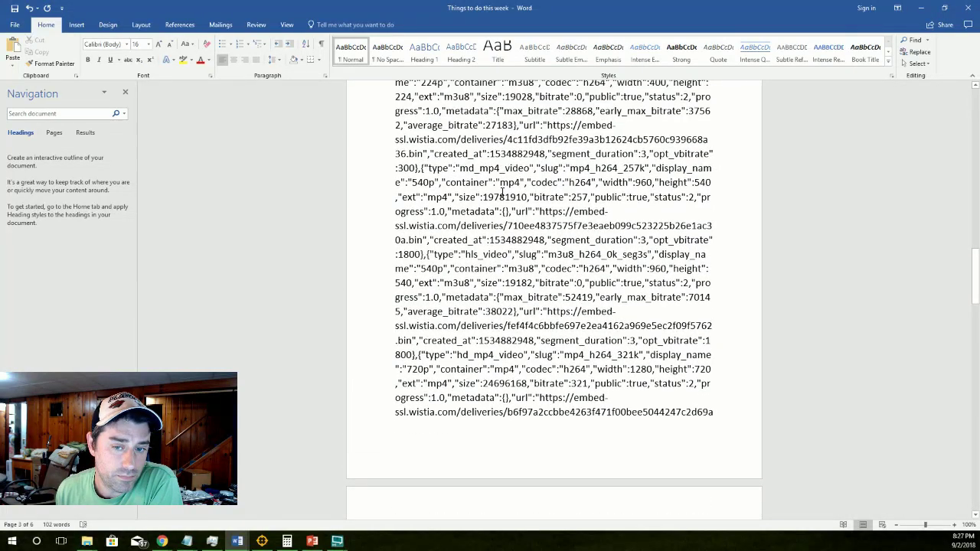
scroll(502, 192, "up", 1)
scroll(416, 116, "up", 15)
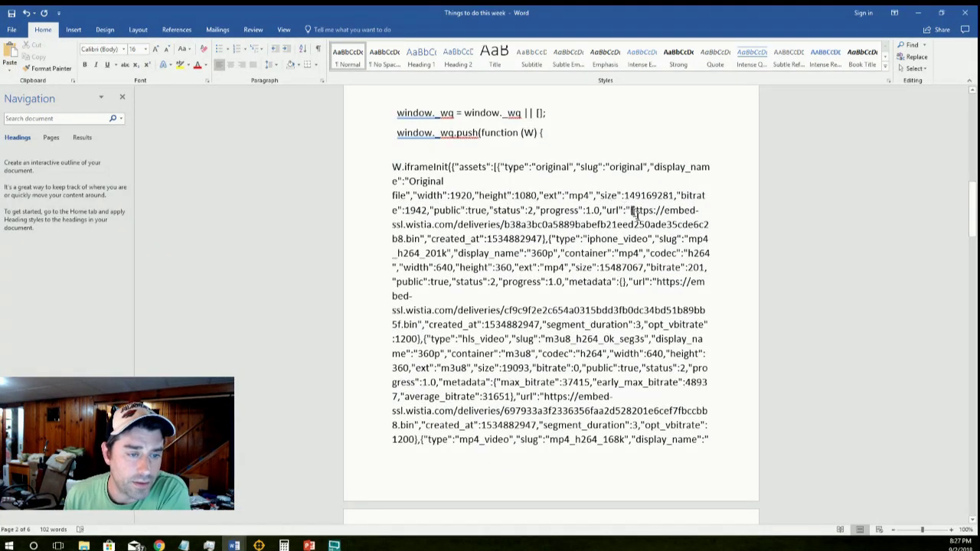
left_click_drag(631, 209, 421, 240)
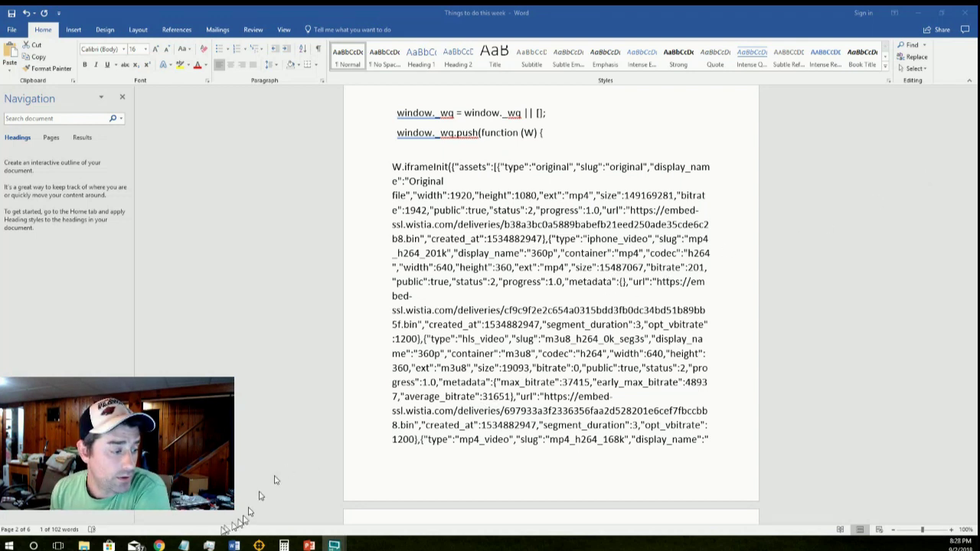
Switch to the Chrome window with the AGS Webinar page and load the copied Wistia .bin URL in a new tab
mouse_move(160, 546)
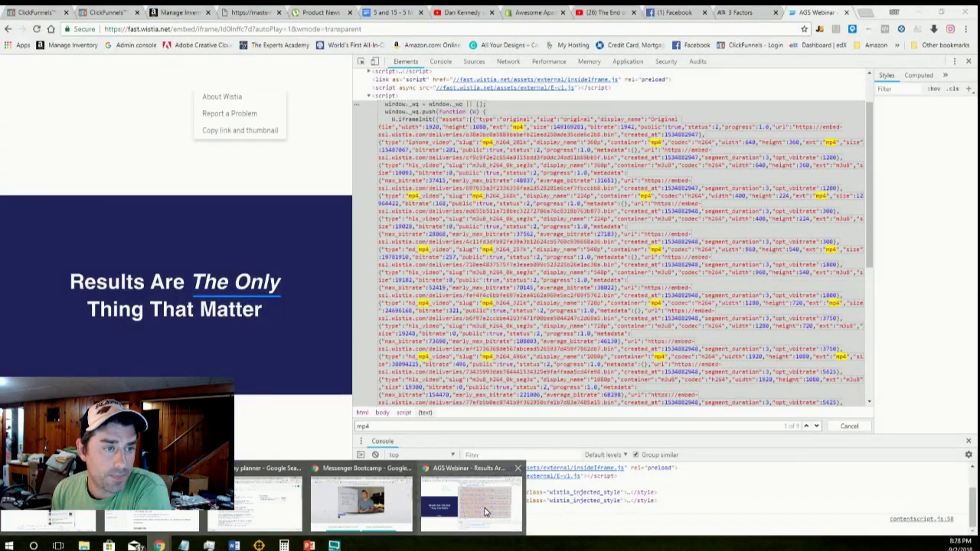
left_click(485, 512)
key("ctrl+a")
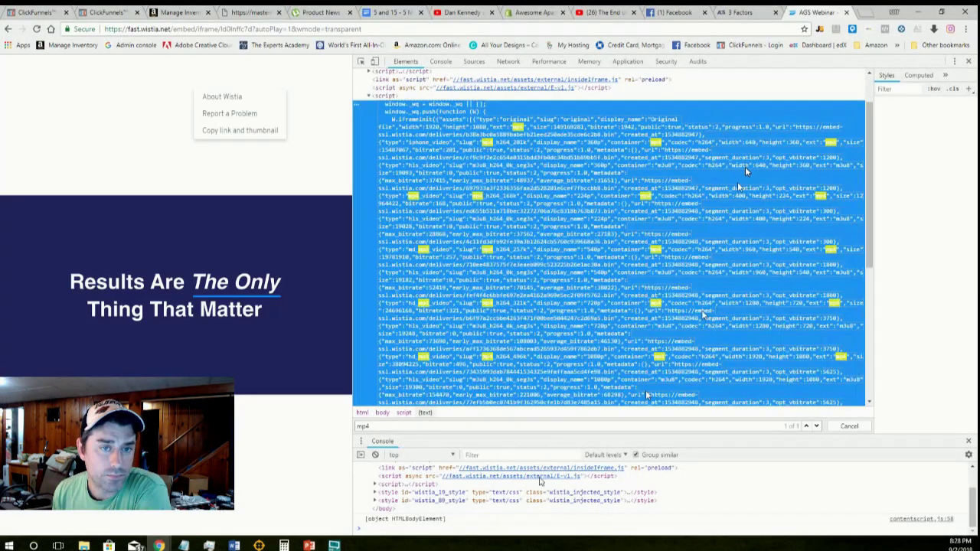
left_click(864, 15)
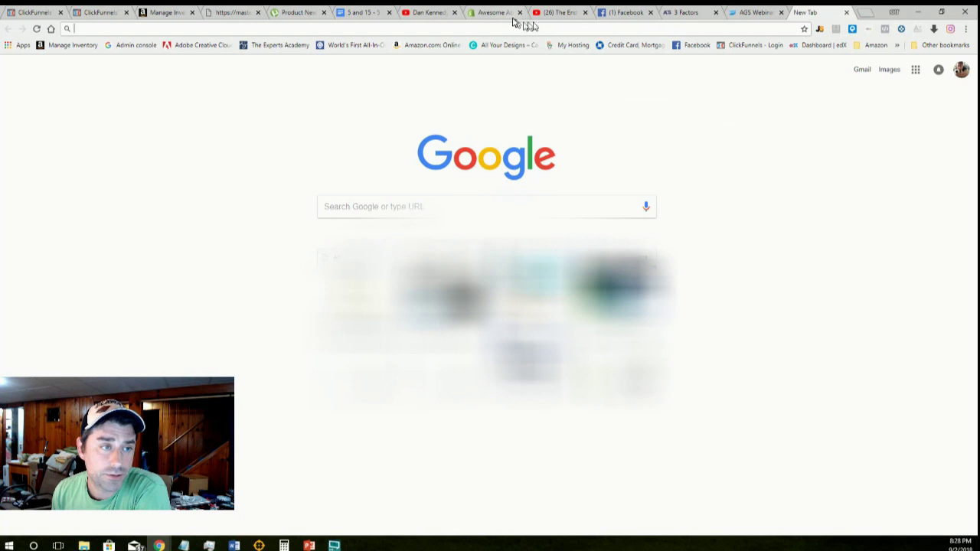
right_click(507, 28)
left_click(525, 76)
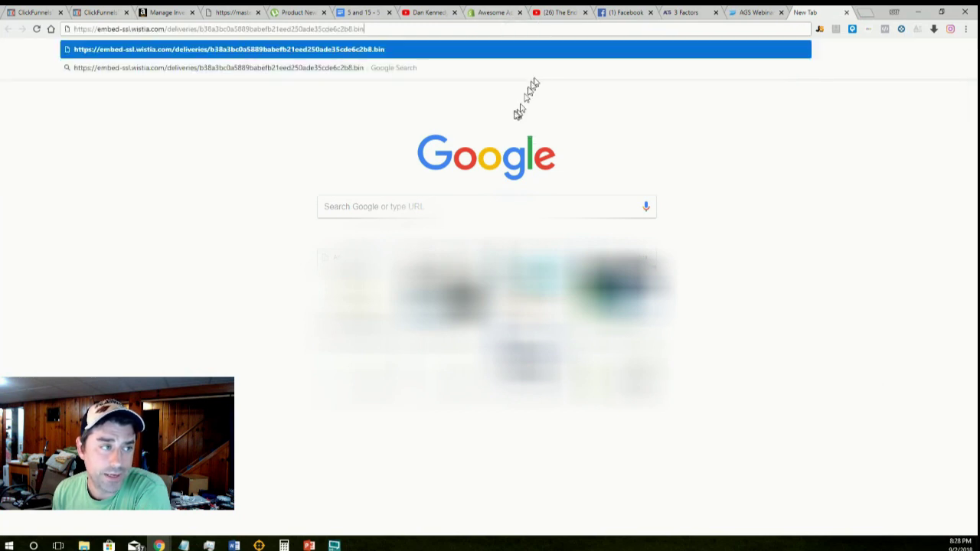
key("Return")
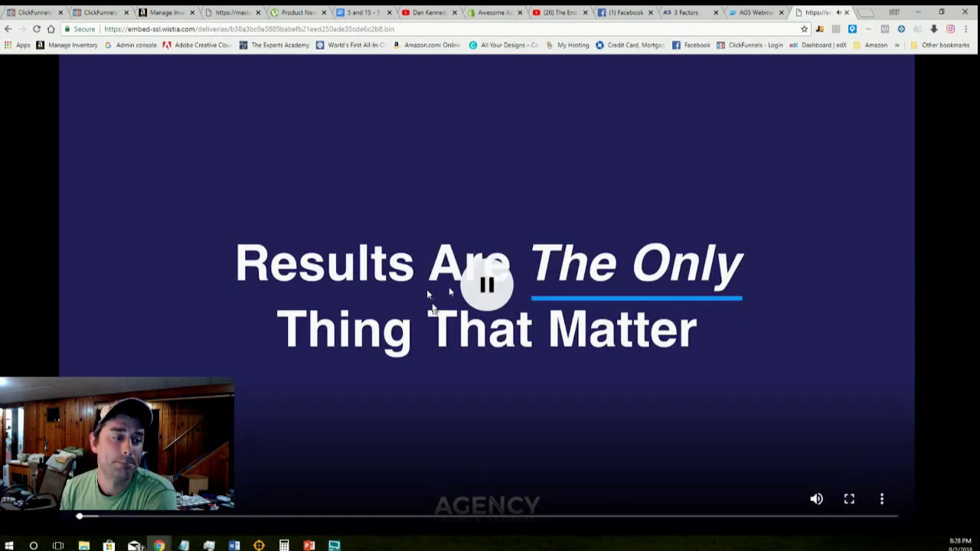
Pause the video and begin saving it with the file name "video download test"
left_click(484, 289)
right_click(219, 175)
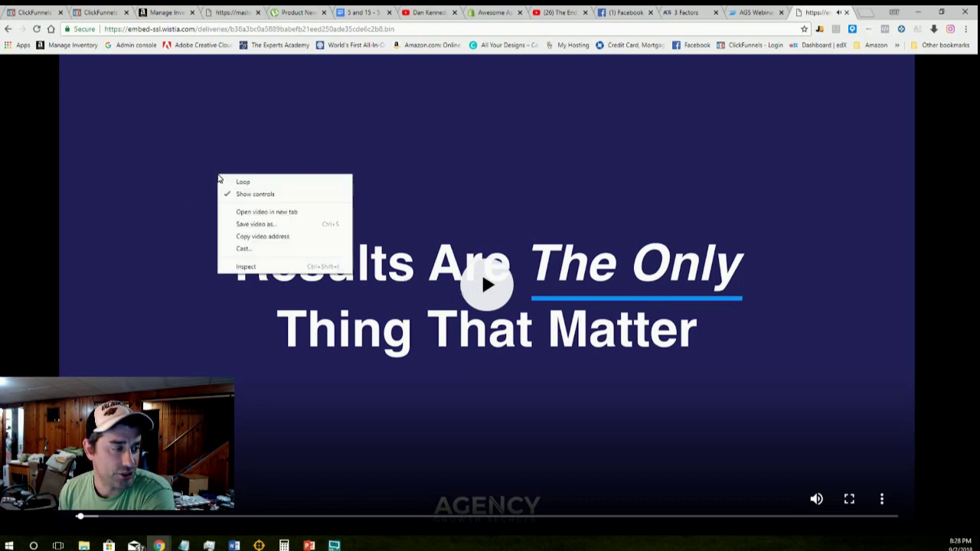
left_click(255, 225)
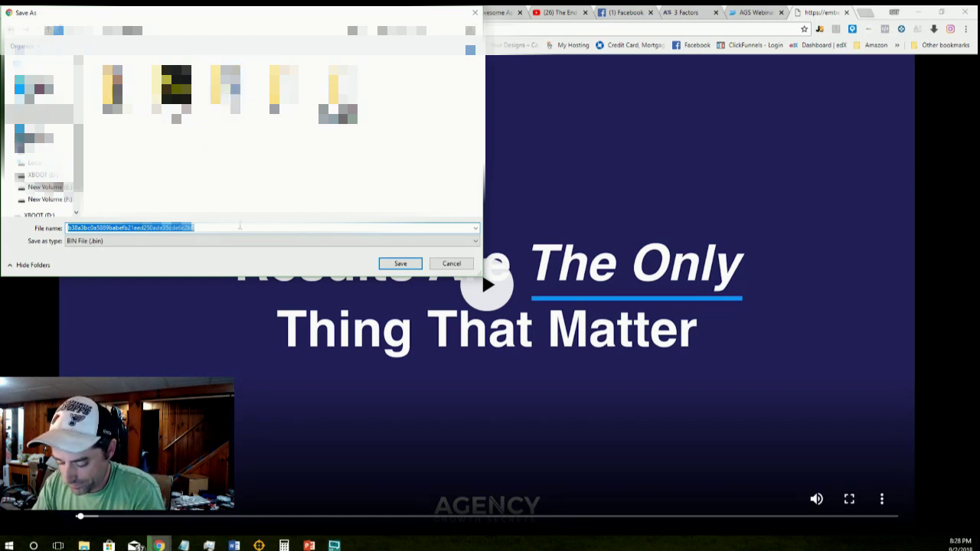
type("video downlaod")
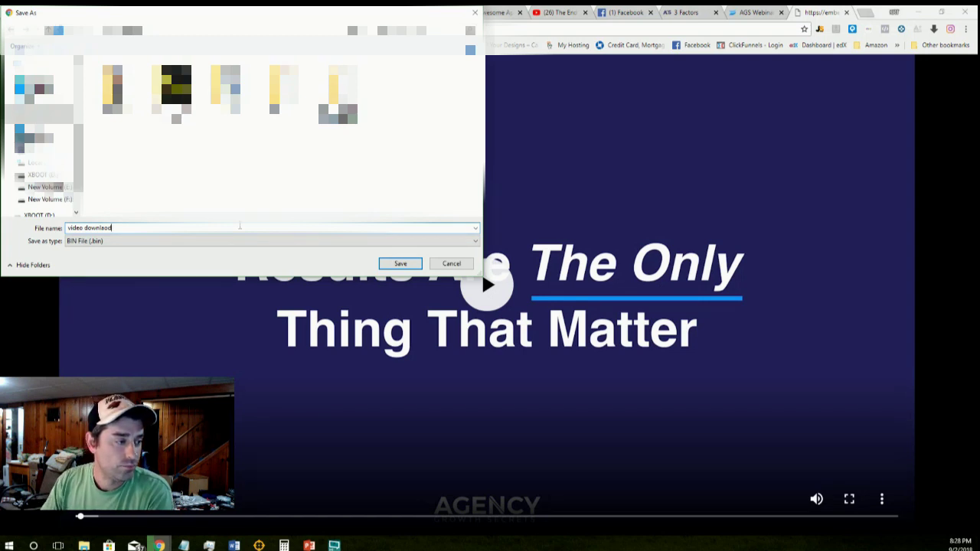
key("BackSpace")
key("BackSpace")
key("BackSpace")
key("BackSpace")
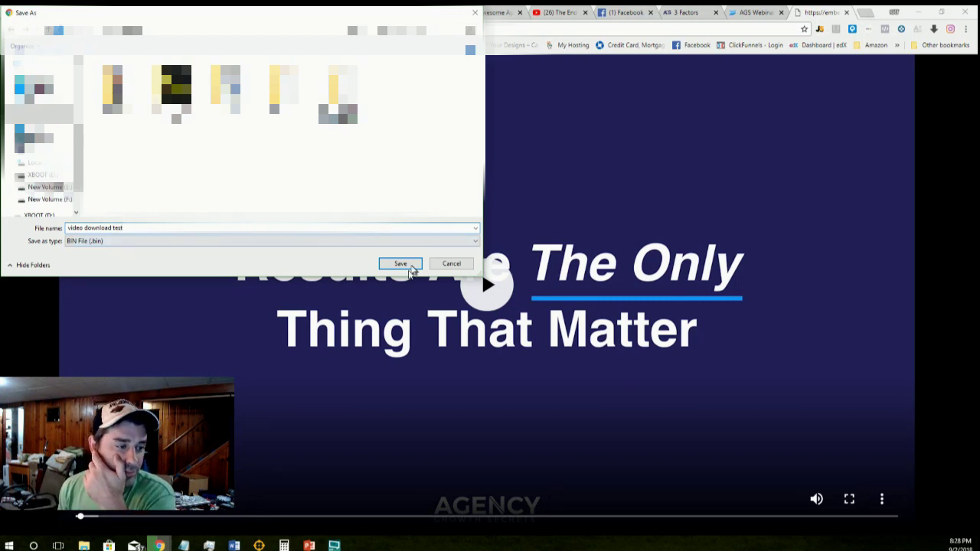
Set the save type to All Files, add the extension .mp4 to the file name, and save the video
left_click(284, 240)
left_click(234, 241)
left_click(138, 241)
left_click(134, 250)
left_click(132, 242)
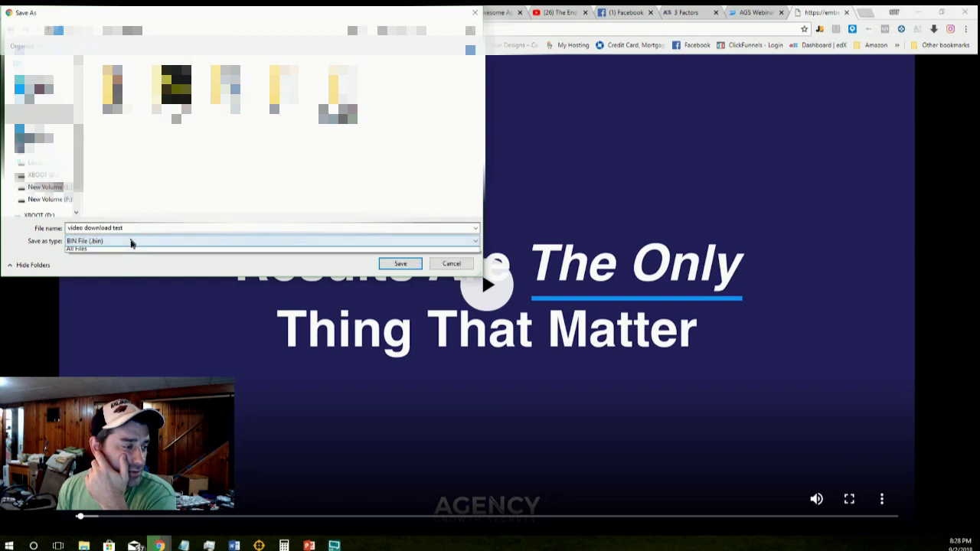
left_click(124, 264)
left_click(141, 230)
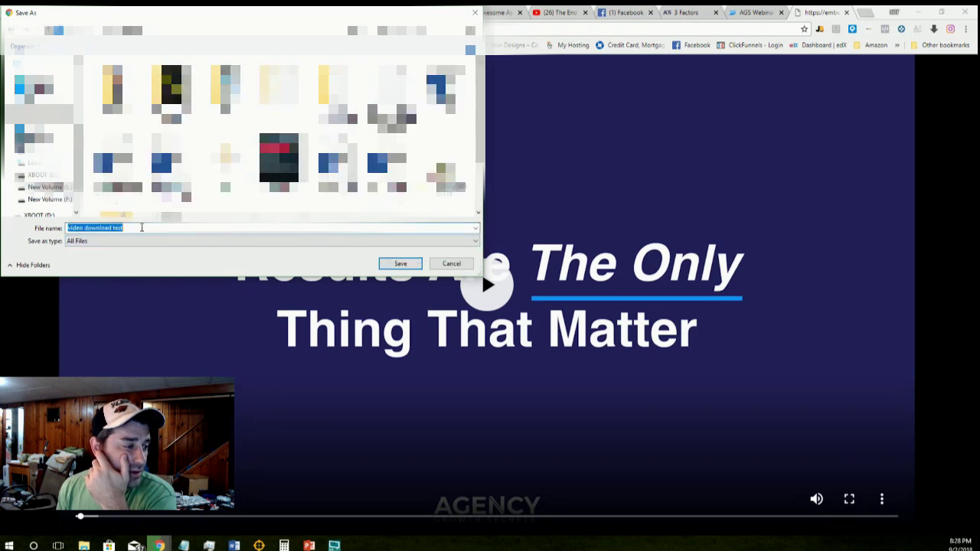
left_click(141, 230)
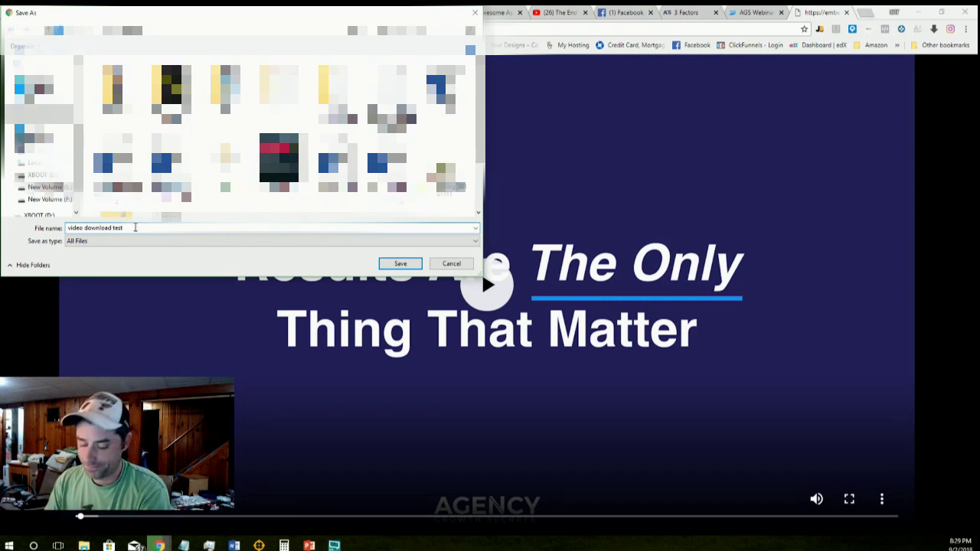
type(".mp4")
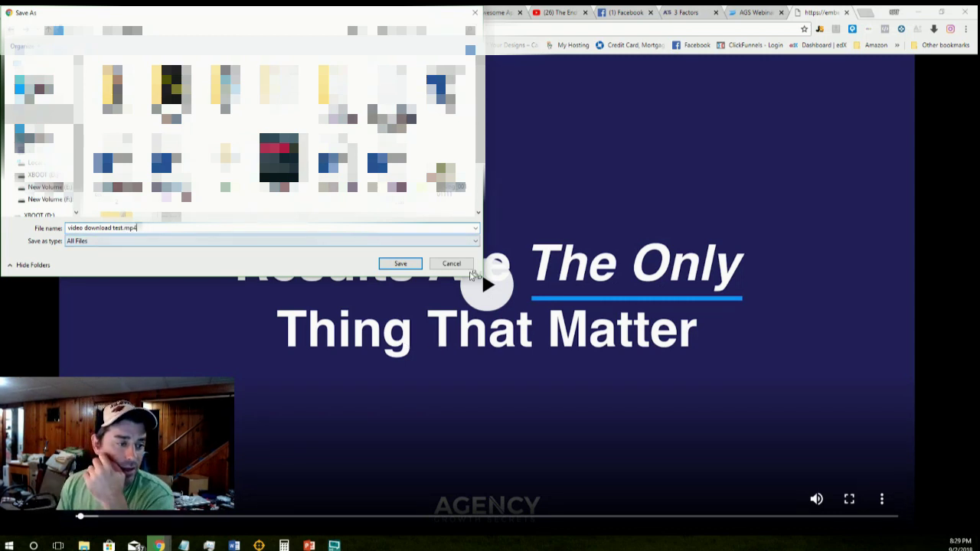
left_click(403, 265)
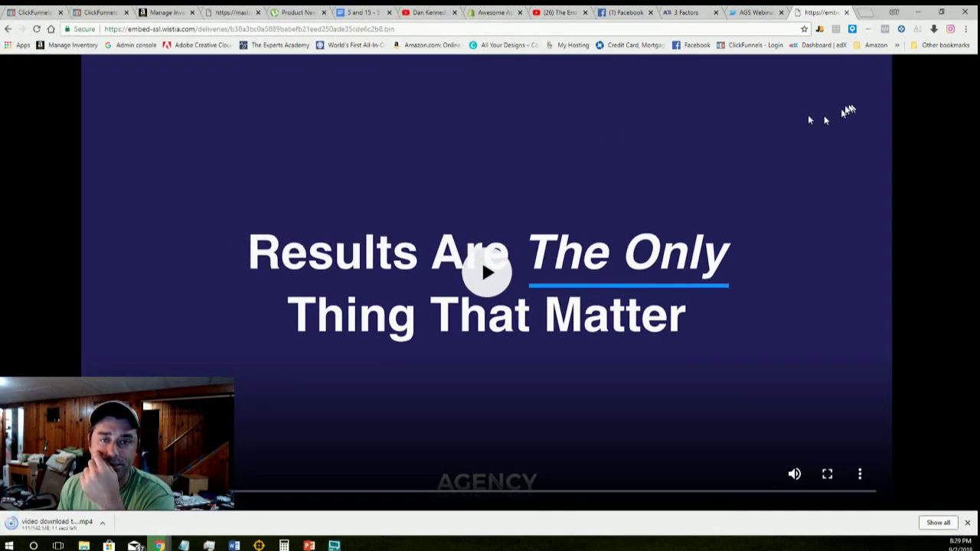
Minimize Chrome and Word, play the downloaded "video download test" file from the desktop to check it, and close the player
left_click(915, 12)
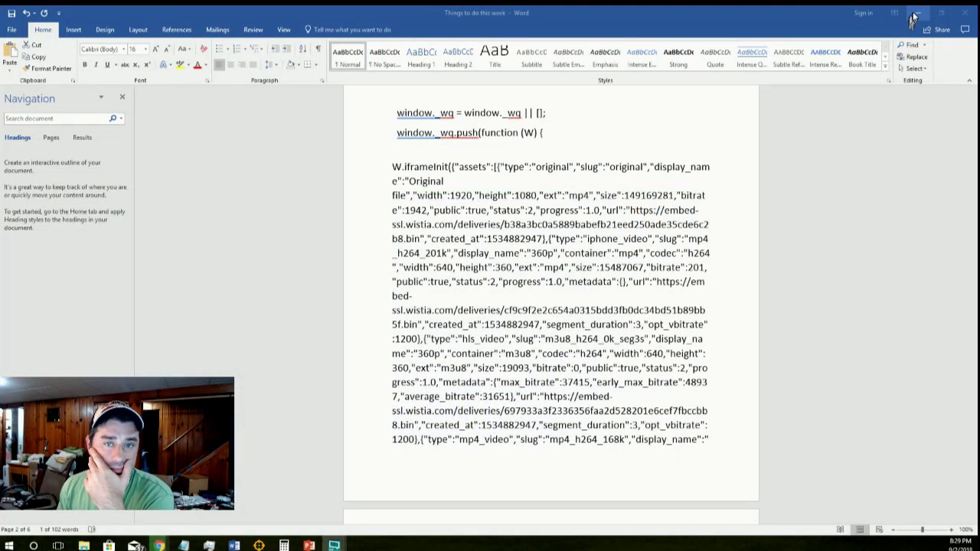
left_click(917, 11)
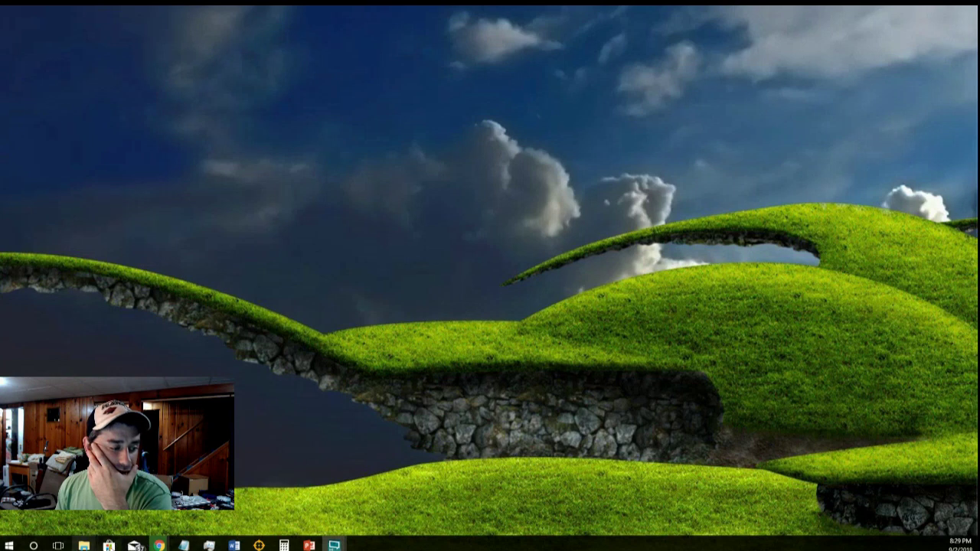
mouse_move(83, 545)
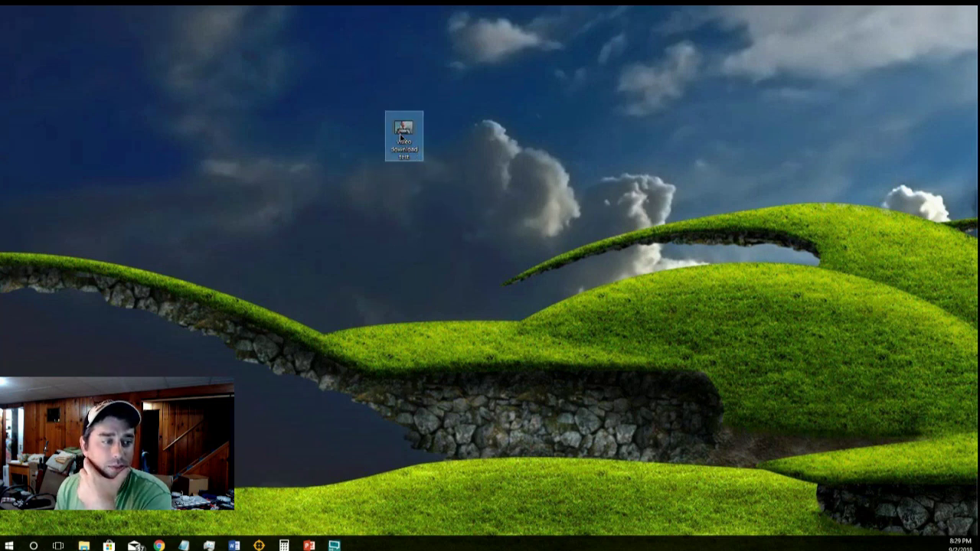
double_click(401, 138)
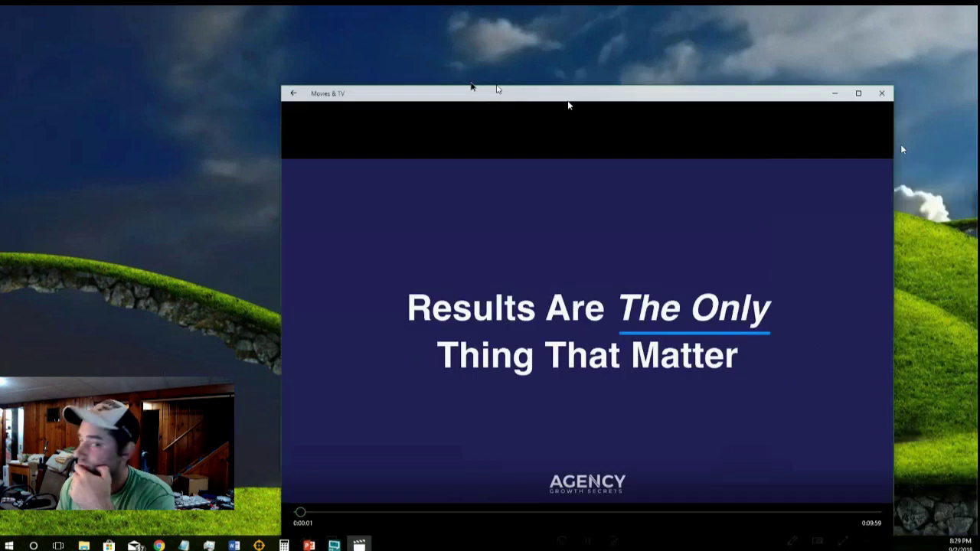
left_click_drag(567, 102, 383, 31)
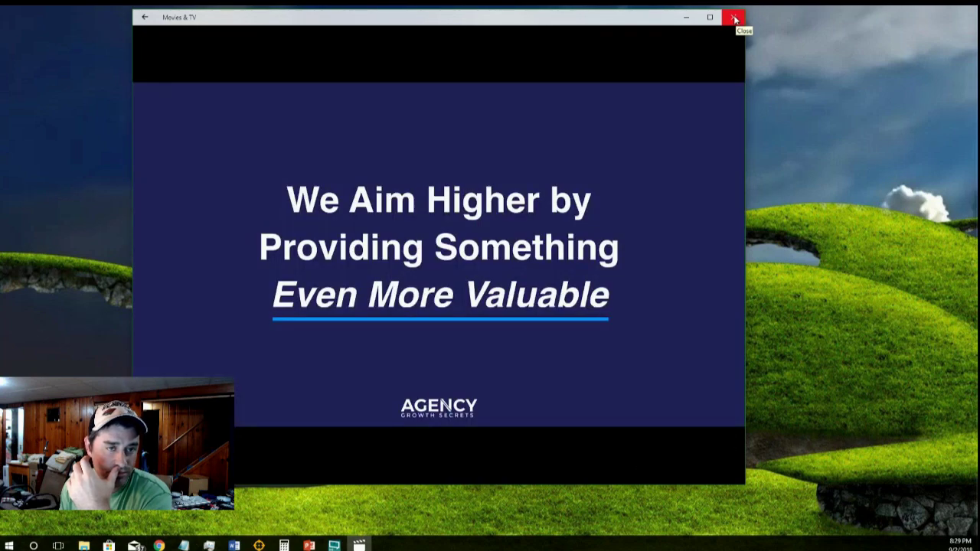
left_click(735, 16)
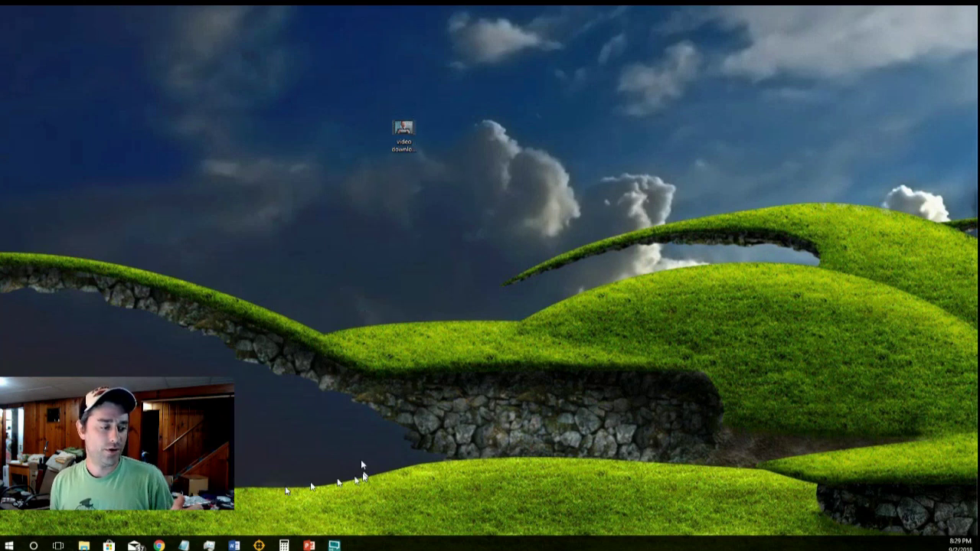
Switch back to Chrome, close the video's tab, and open a new blank tab
mouse_move(159, 545)
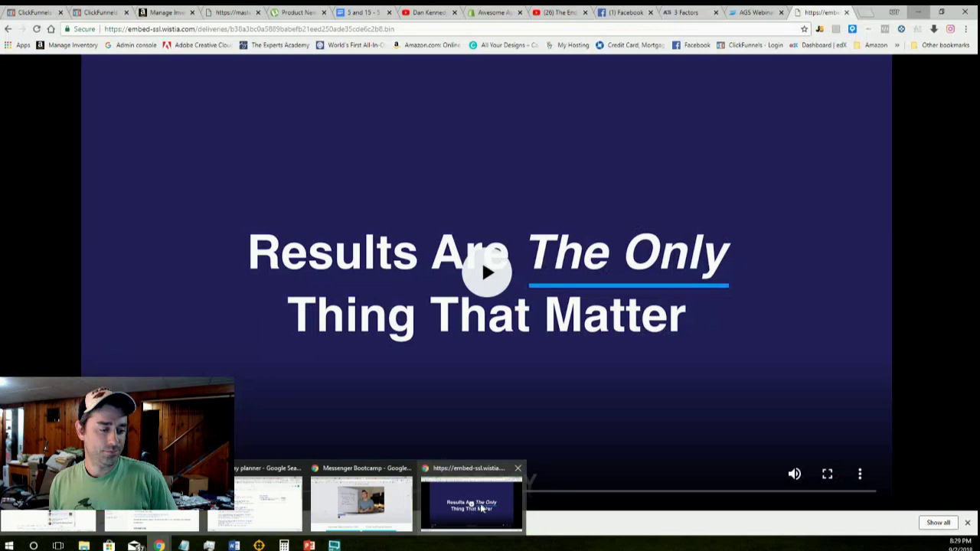
left_click(481, 508)
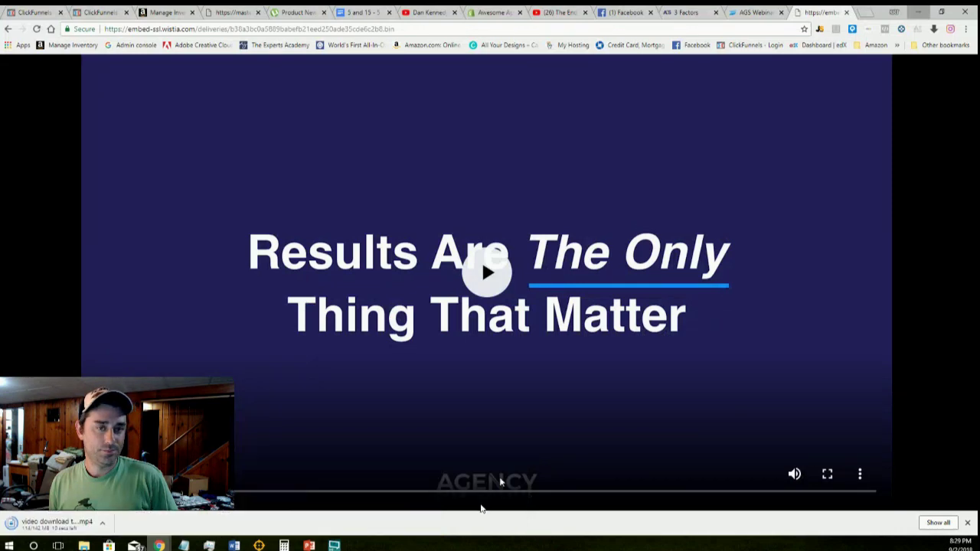
left_click(846, 12)
left_click(867, 12)
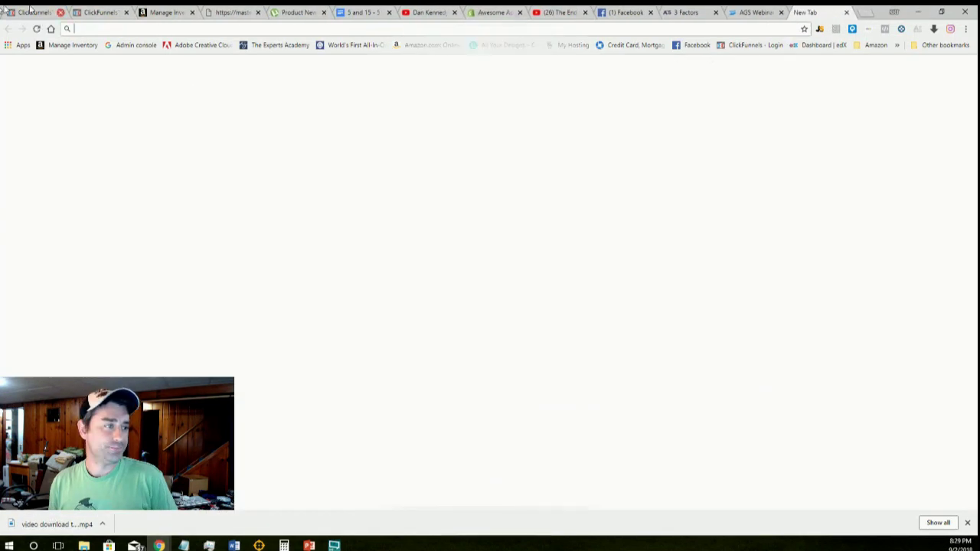